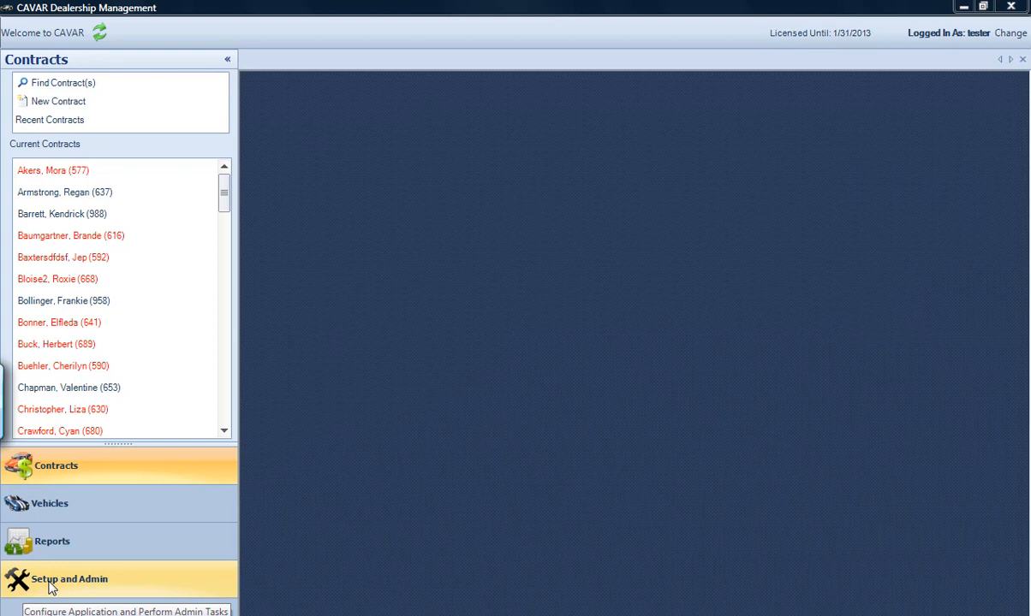
Open Setup and Admin and browse the test1 through tester3 user accounts
{"action": "left_click", "coordinate": [52, 588]}
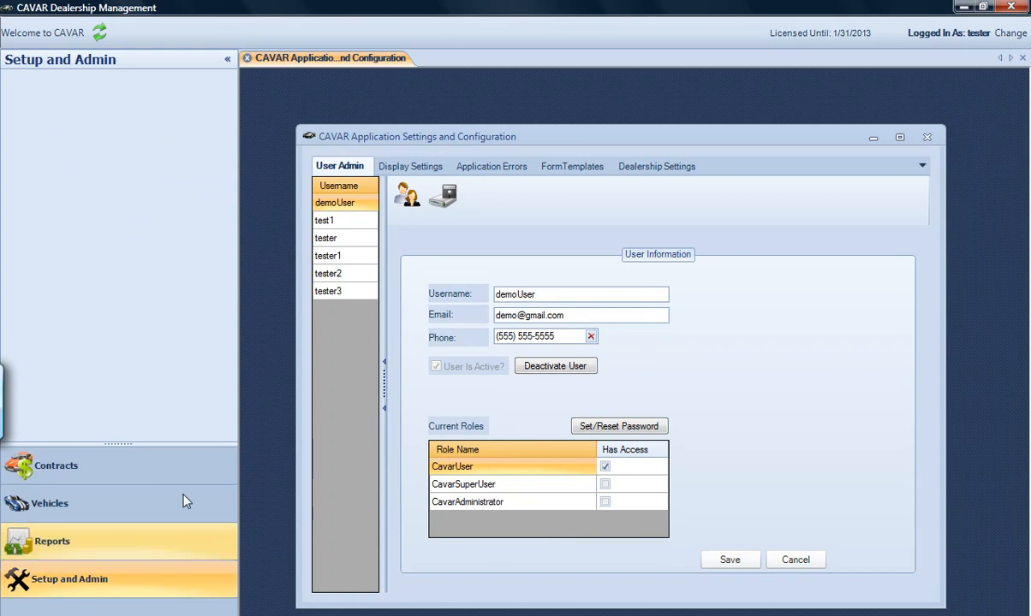
{"action": "left_click_drag", "start_coordinate": [441, 137], "coordinate": [438, 130]}
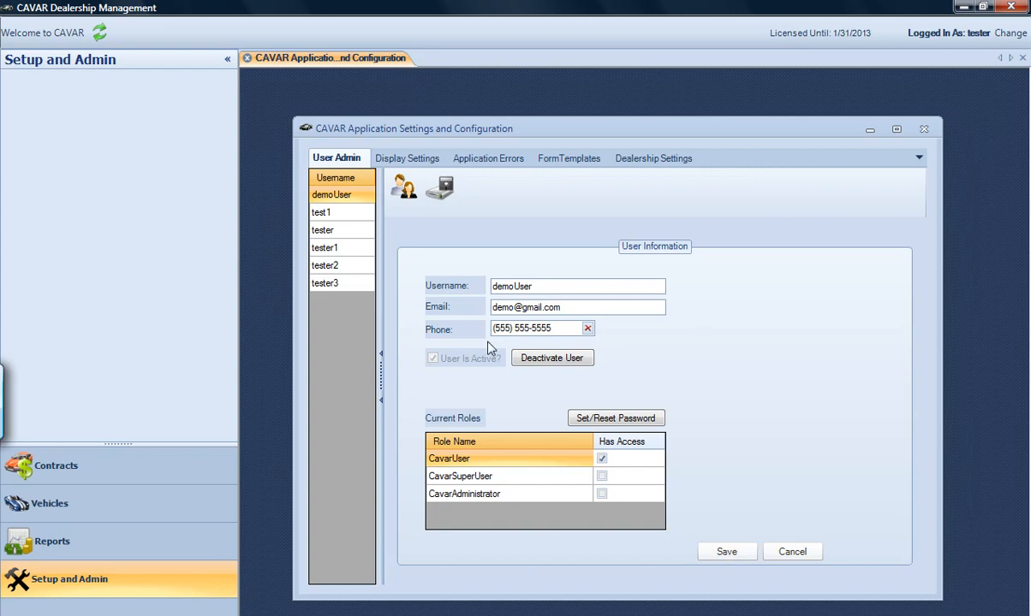
{"action": "left_click", "coordinate": [339, 216]}
{"action": "left_click", "coordinate": [339, 230]}
{"action": "left_click", "coordinate": [338, 247]}
{"action": "left_click", "coordinate": [336, 266]}
{"action": "left_click", "coordinate": [334, 284]}
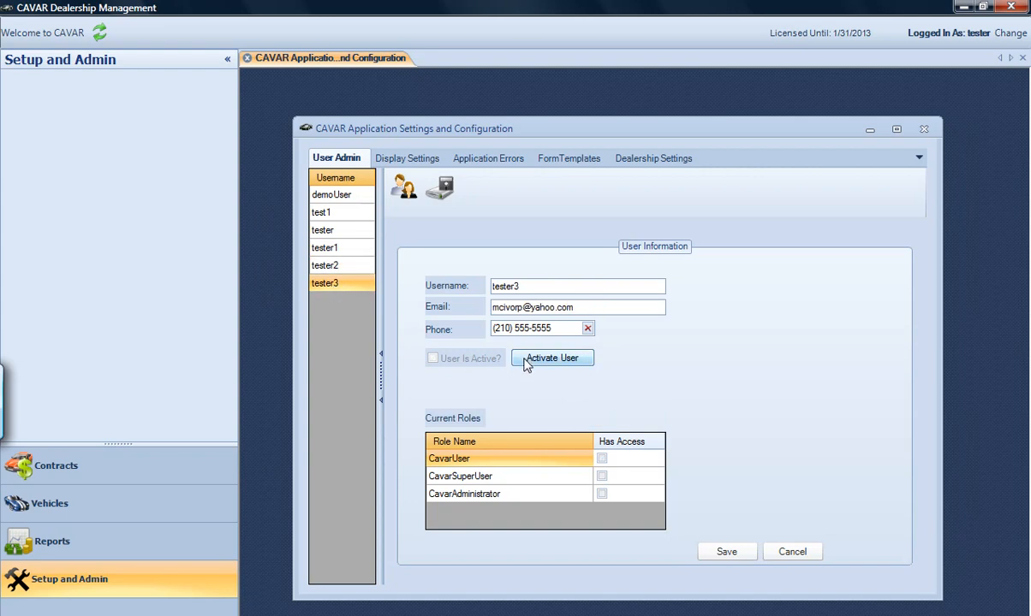
Review the accounts again and settle on tester1's account details
{"action": "left_click", "coordinate": [338, 214]}
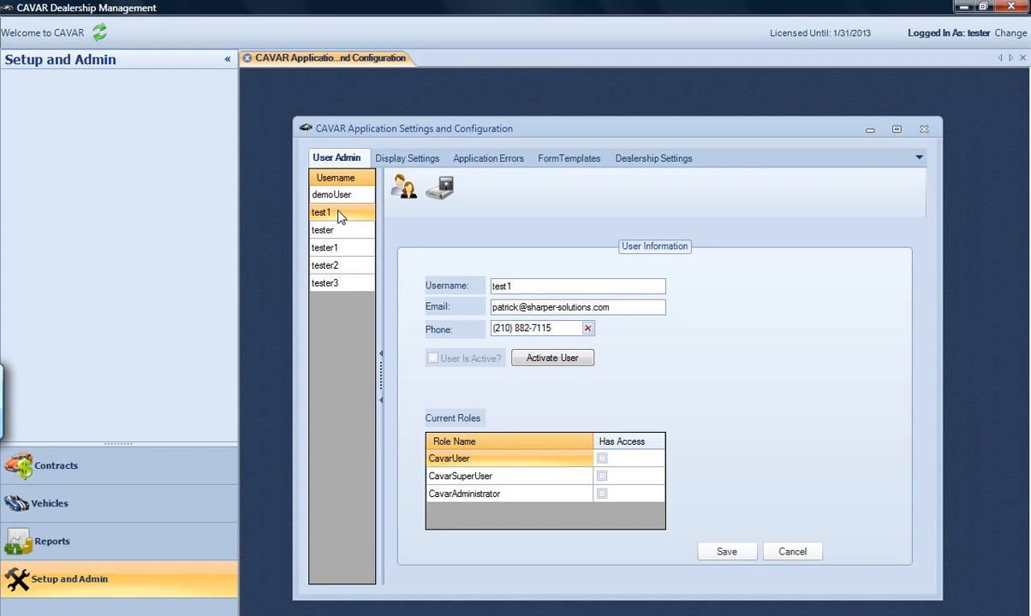
{"action": "left_click", "coordinate": [337, 231]}
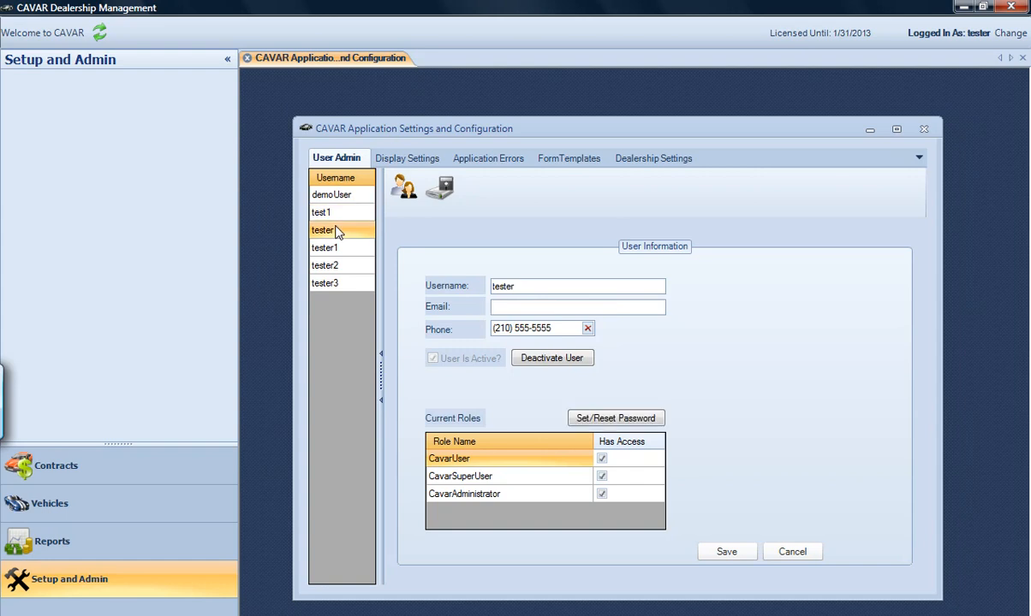
{"action": "left_click", "coordinate": [336, 249]}
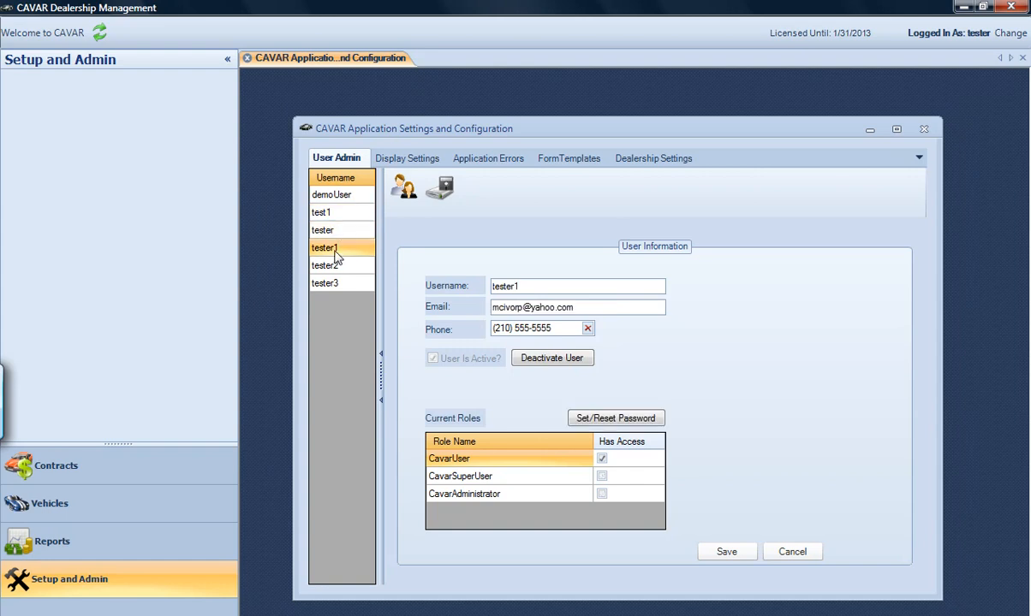
{"action": "left_click", "coordinate": [340, 266]}
{"action": "left_click", "coordinate": [327, 247]}
Deactivate tester1 with its roles removed, then reactivate it and acknowledge the password-reset notice
{"action": "left_click", "coordinate": [550, 360]}
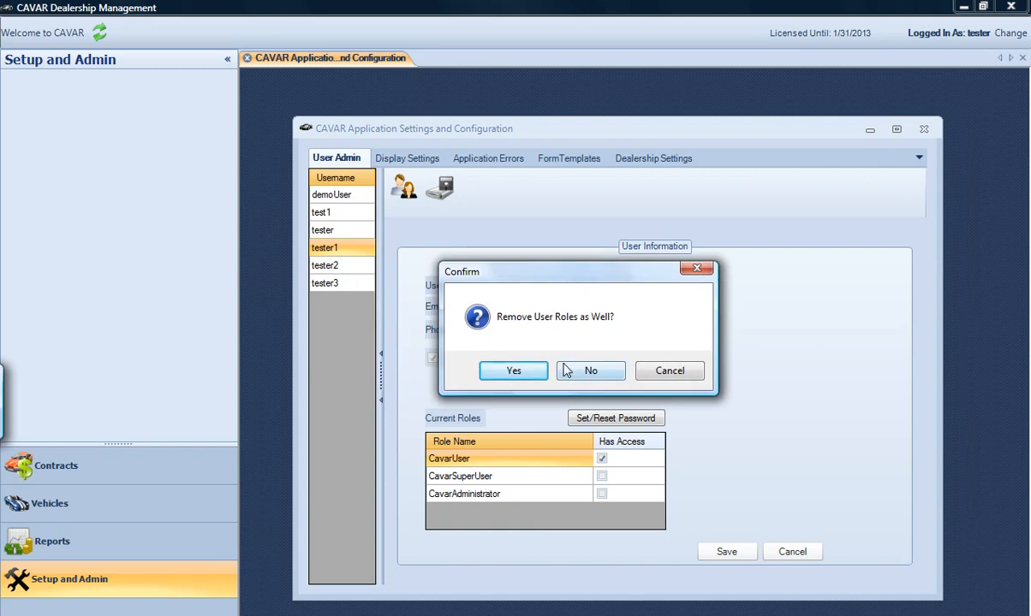
{"action": "left_click", "coordinate": [526, 374]}
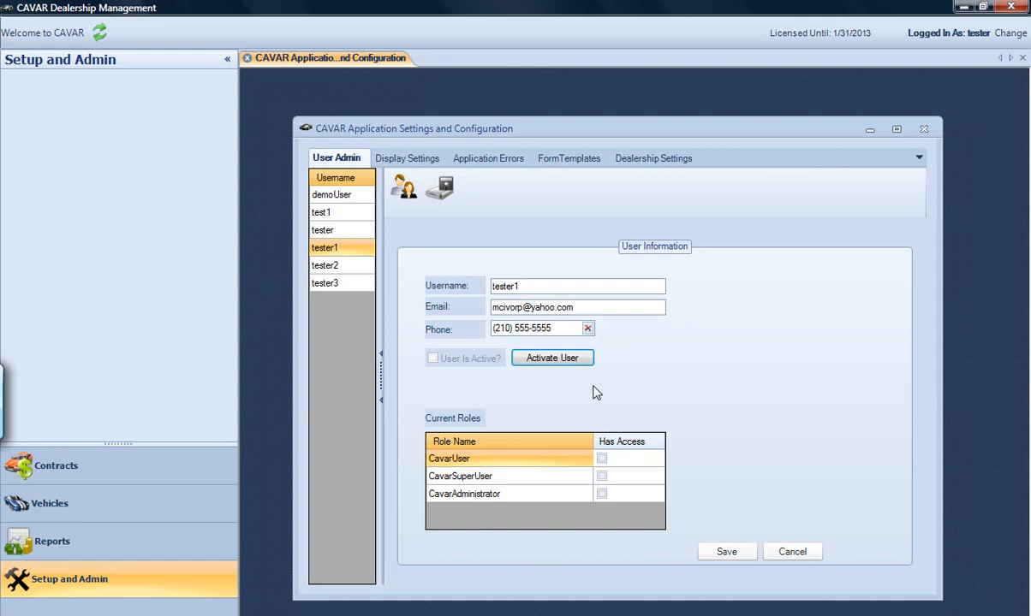
{"action": "left_click", "coordinate": [548, 364]}
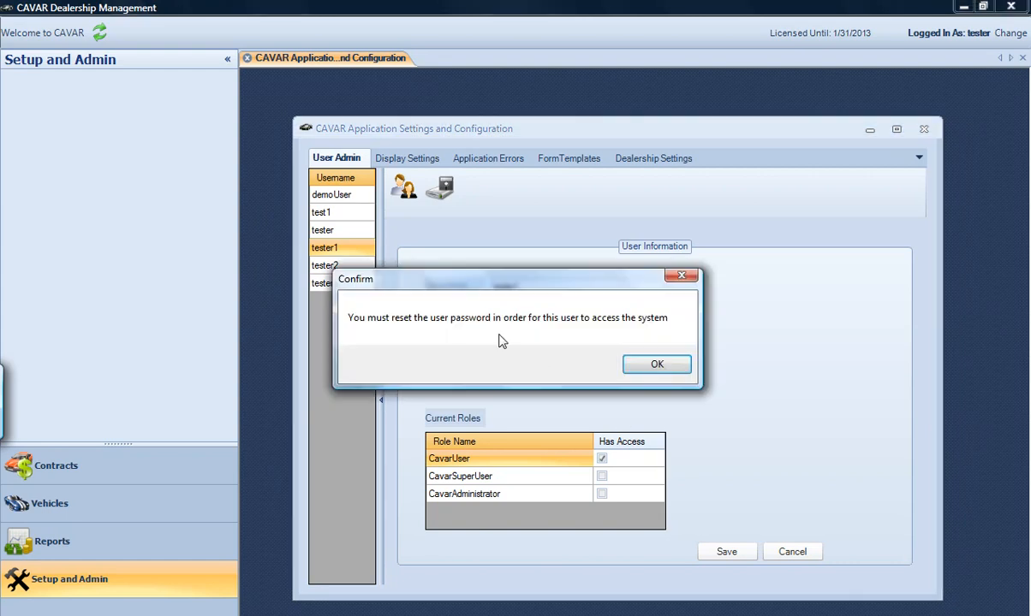
{"action": "left_click_drag", "start_coordinate": [398, 270], "coordinate": [424, 269]}
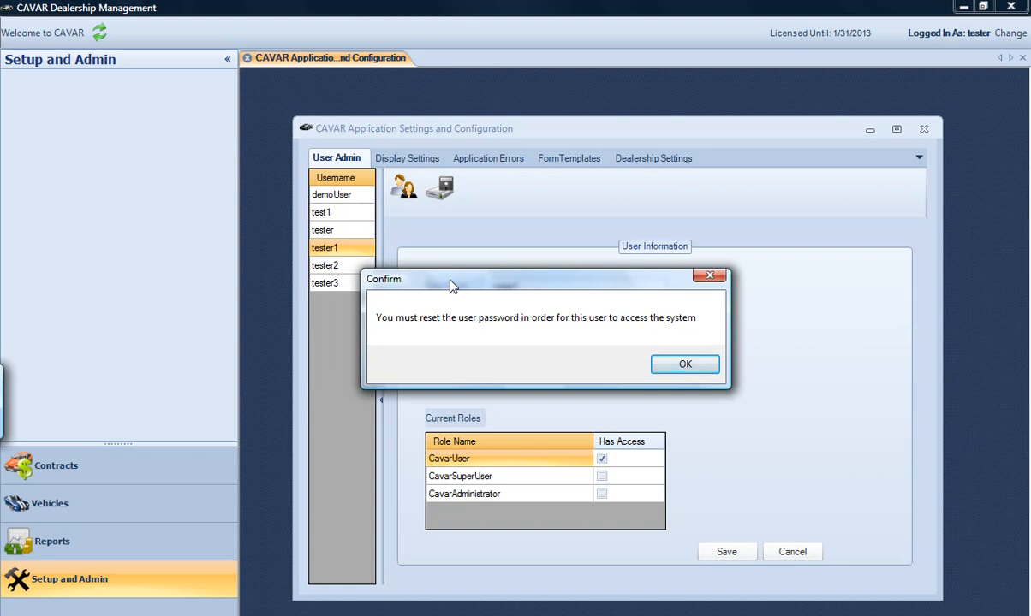
{"action": "left_click", "coordinate": [677, 367]}
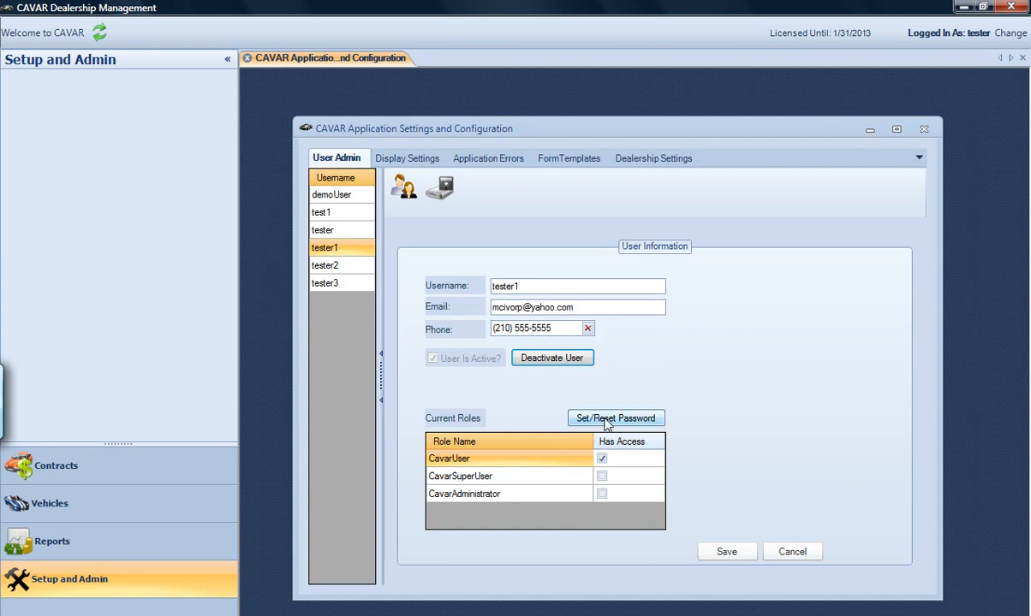
Enter and confirm a new password for tester1 and save it
{"action": "left_click", "coordinate": [604, 421]}
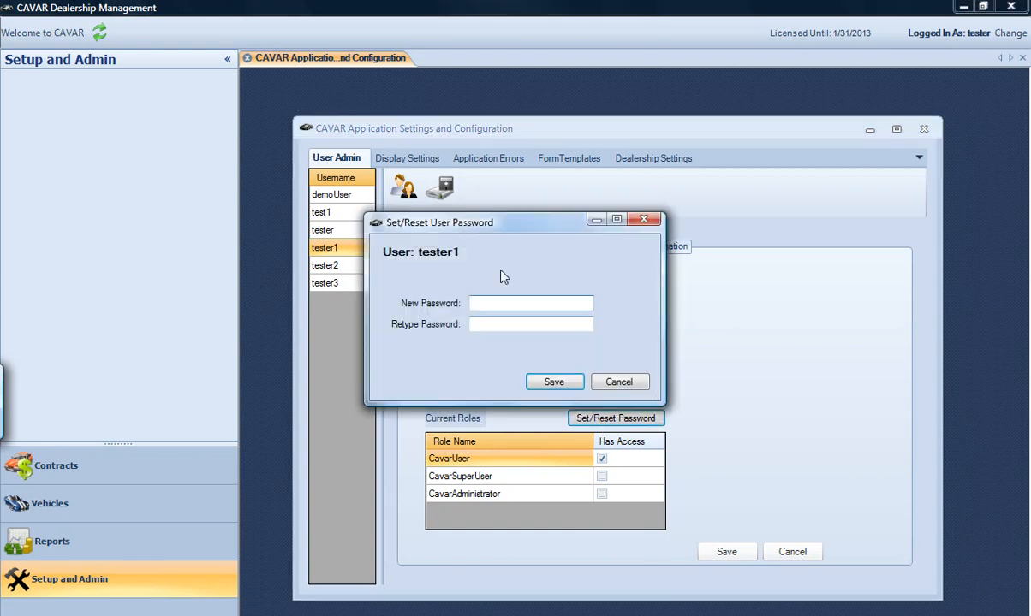
{"action": "left_click_drag", "start_coordinate": [454, 227], "coordinate": [522, 238]}
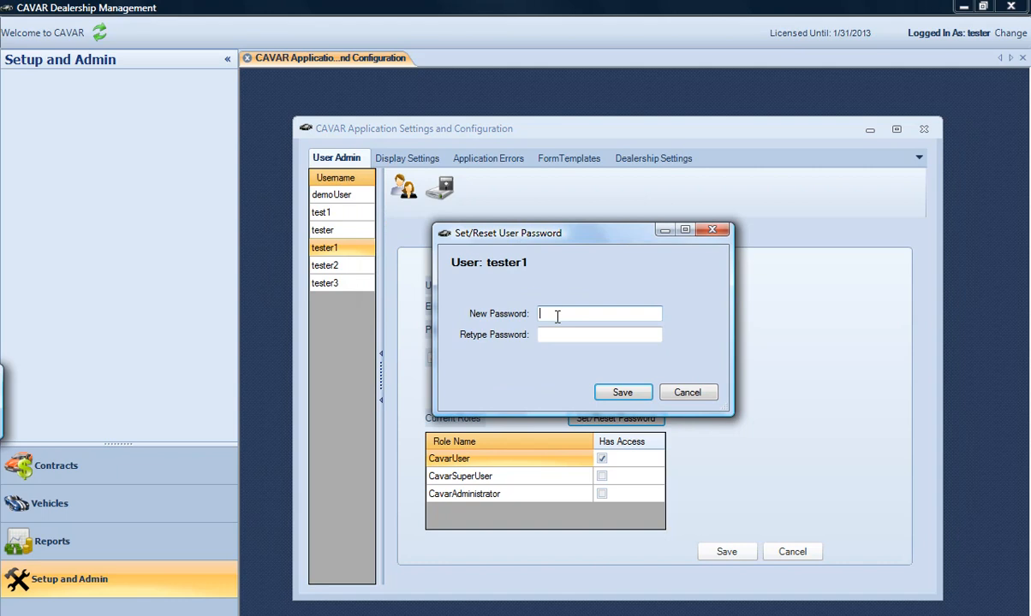
{"action": "type", "text": "******"}
{"action": "key", "text": "Tab"}
{"action": "type", "text": "**"}
{"action": "key", "text": "BackSpace"}
{"action": "key", "text": "BackSpace"}
{"action": "type", "text": "*******"}
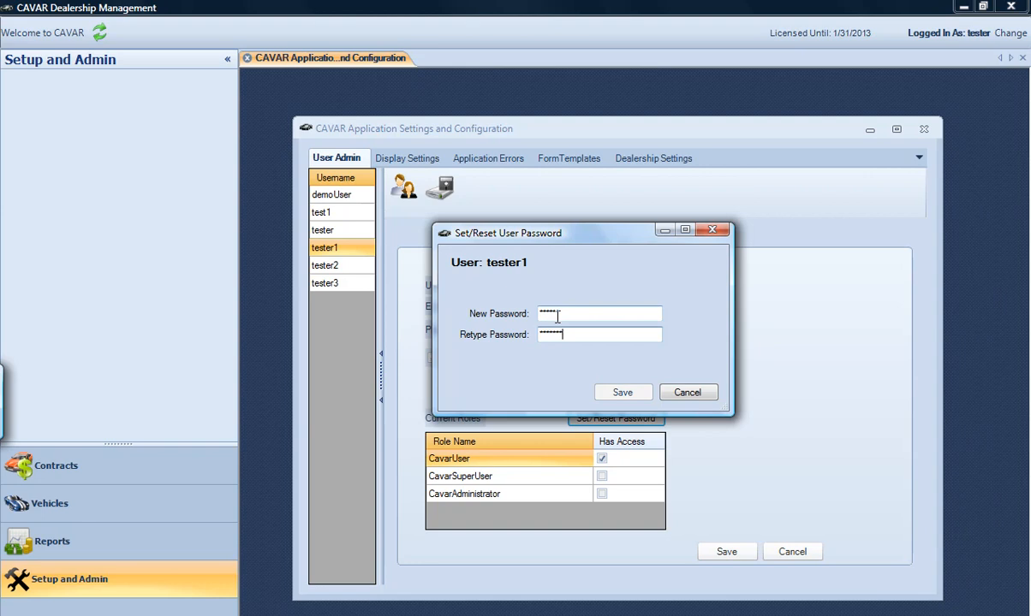
{"action": "left_click_drag", "start_coordinate": [575, 335], "coordinate": [524, 339]}
{"action": "type", "text": "*******"}
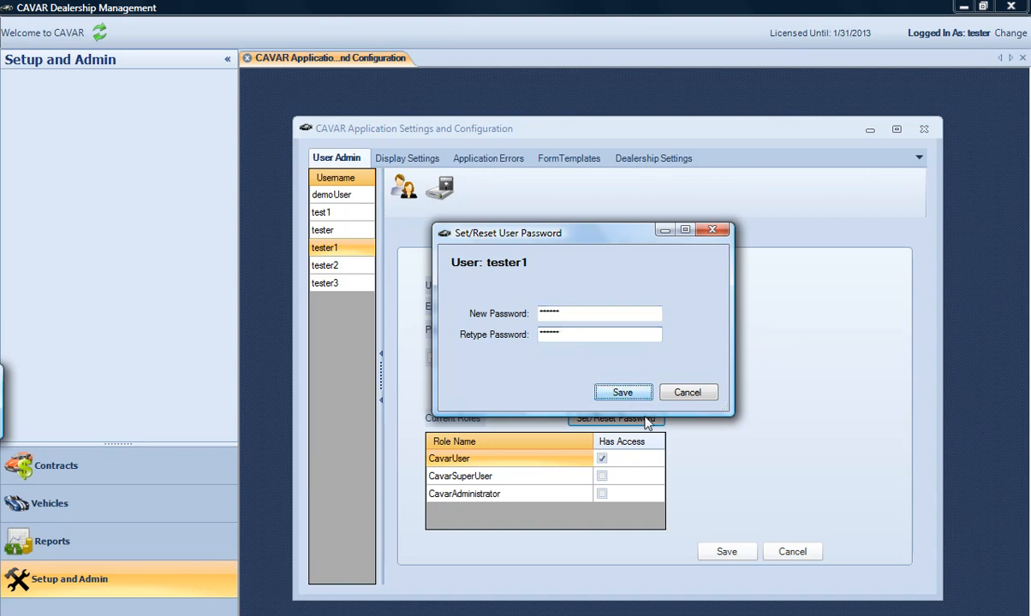
{"action": "left_click", "coordinate": [617, 394]}
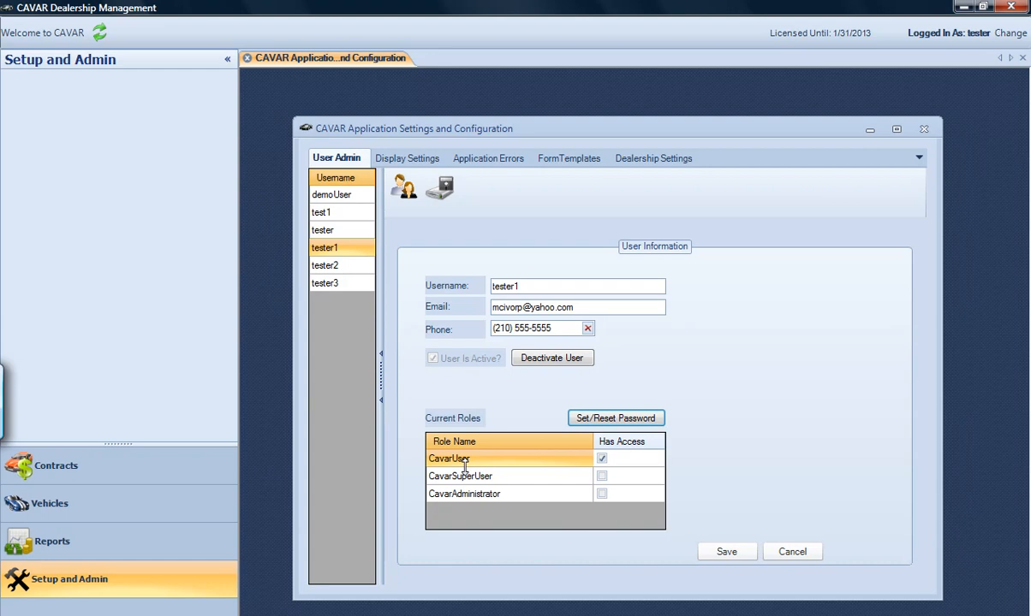
Grant tester1 the CavarSuperUser and CavarAdministrator roles and save the account
{"action": "left_click", "coordinate": [602, 476]}
{"action": "left_click", "coordinate": [602, 494]}
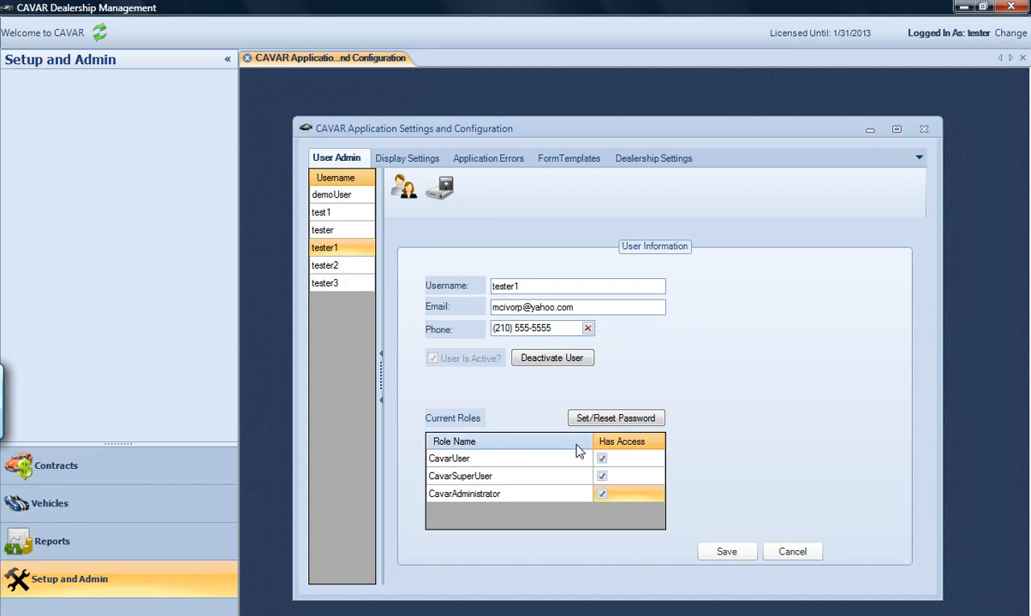
{"action": "left_click", "coordinate": [733, 553]}
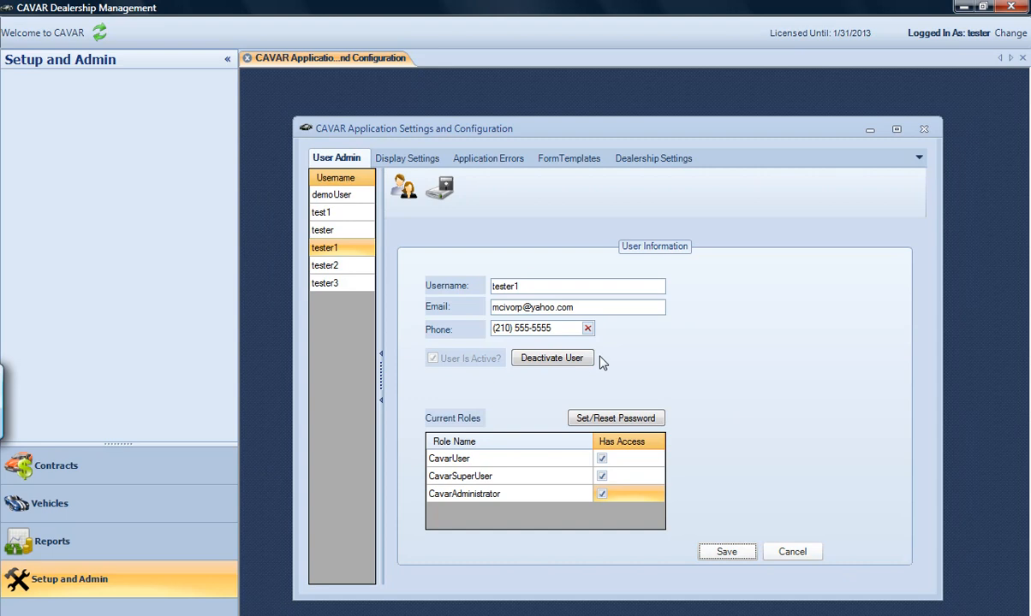
Add user 'newDemoUser' with an e-mail address and phone number, and save it
{"action": "left_click", "coordinate": [405, 194]}
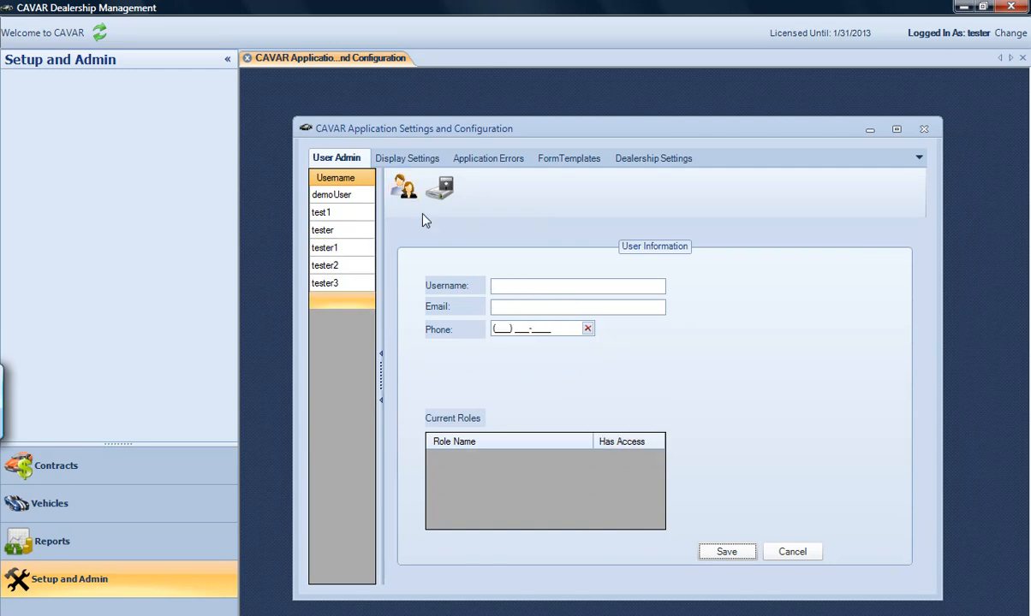
{"action": "left_click", "coordinate": [529, 291]}
{"action": "type", "text": "newDemo"}
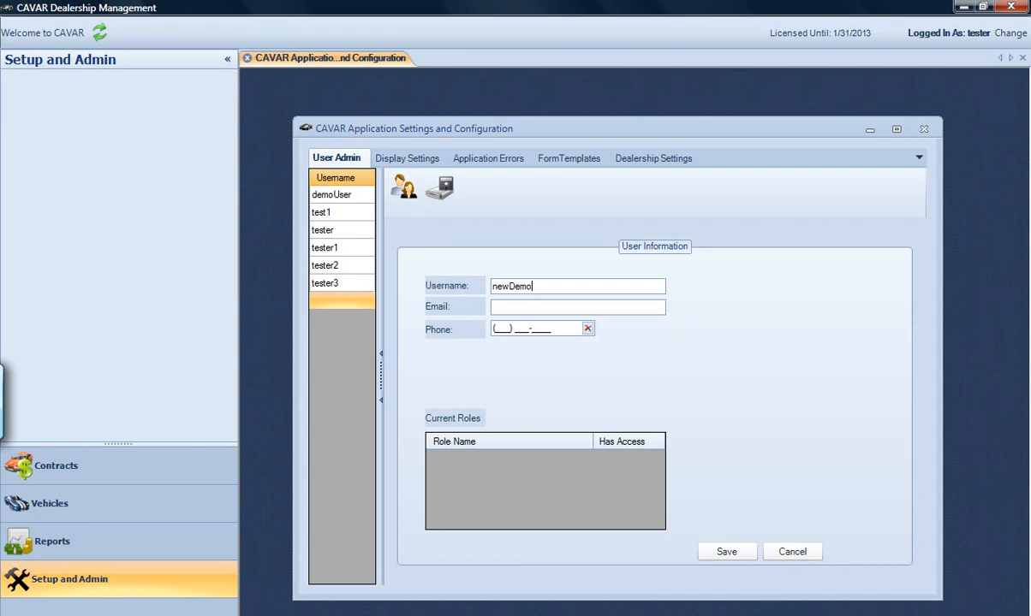
{"action": "type", "text": "User"}
{"action": "key", "text": "Tab"}
{"action": "type", "text": "email"}
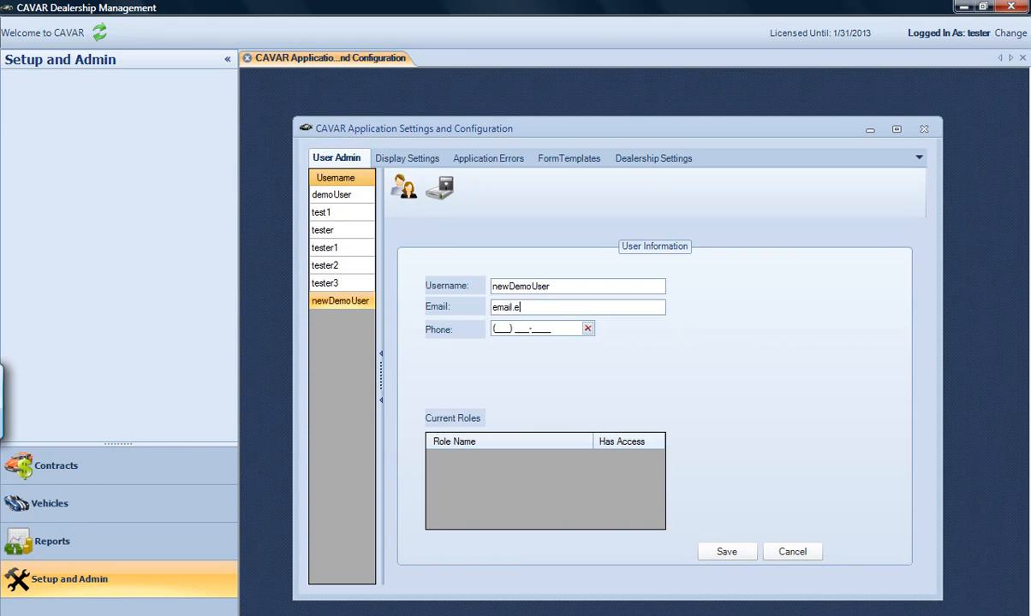
{"action": "type", "text": "@email.com"}
{"action": "key", "text": "Tab"}
{"action": "type", "text": "210) 555-5555"}
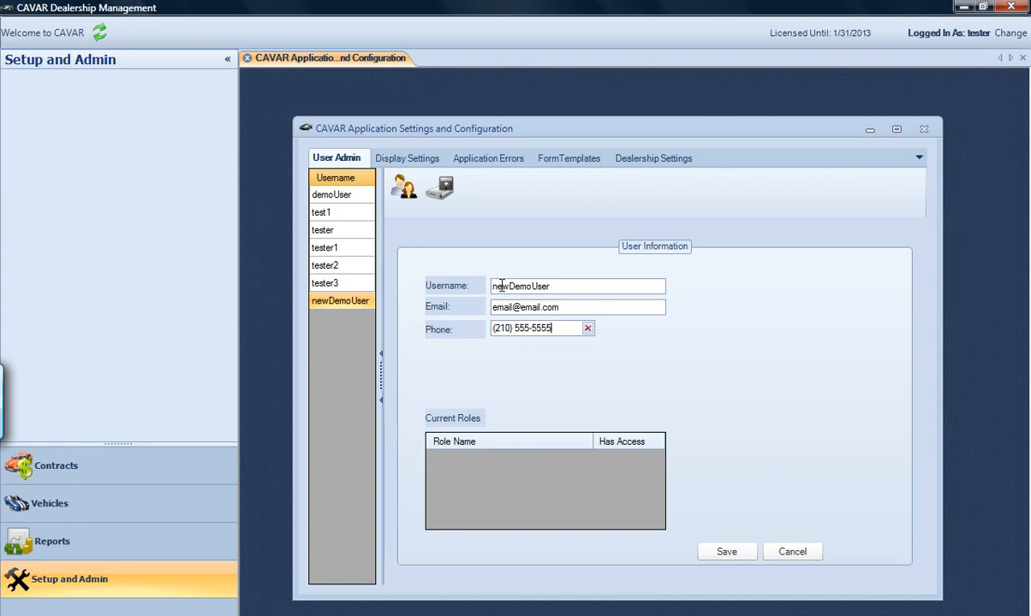
{"action": "left_click", "coordinate": [732, 553]}
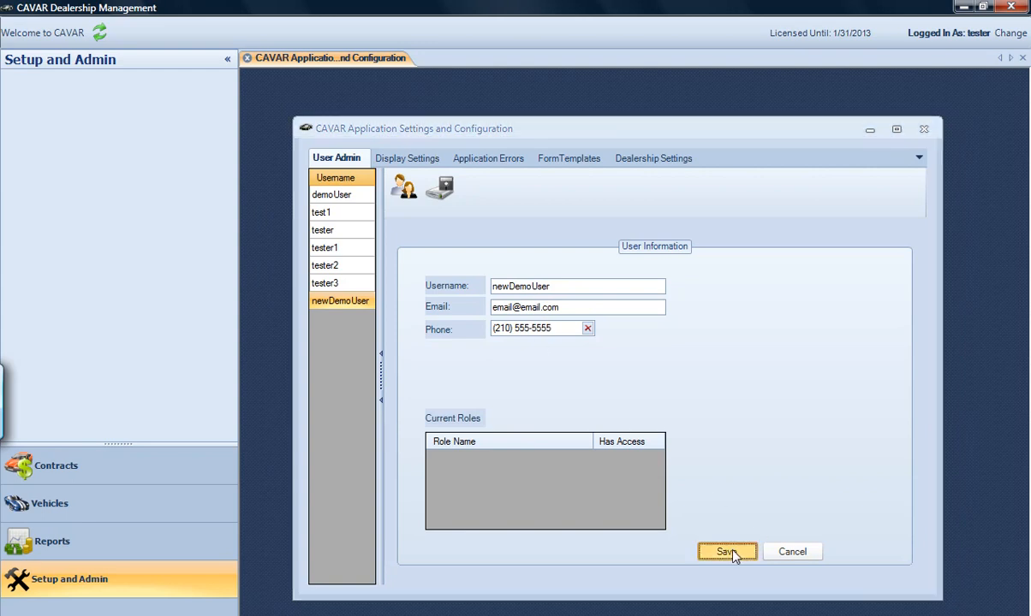
{"action": "left_click_drag", "start_coordinate": [445, 222], "coordinate": [552, 234]}
Save a password for newDemoUser, then grant it the CavarUser role and save
{"action": "left_click", "coordinate": [620, 315]}
{"action": "type", "text": "***"}
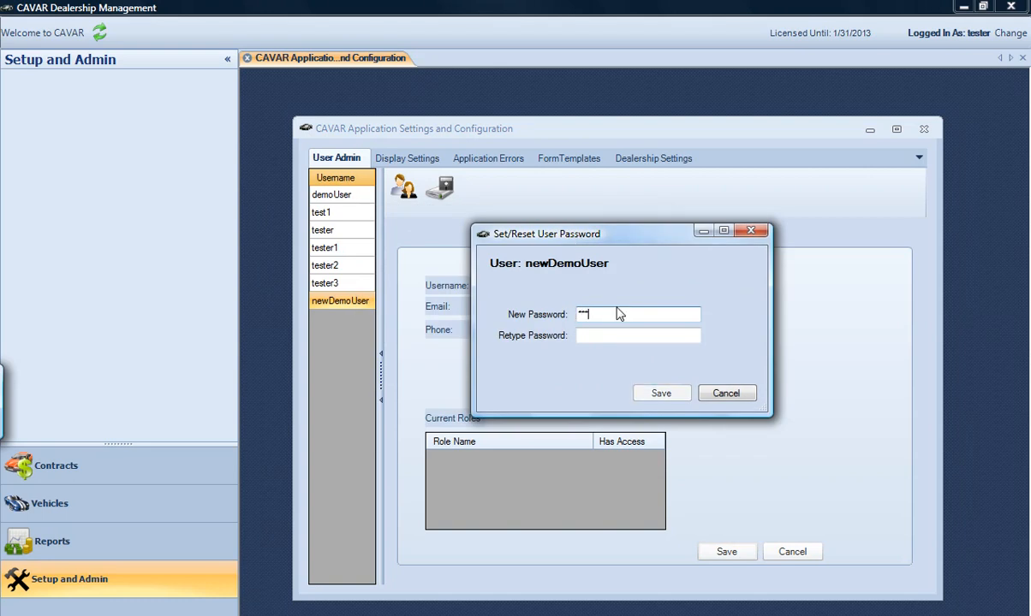
{"action": "type", "text": "**"}
{"action": "key", "text": "Tab"}
{"action": "type", "text": "*****"}
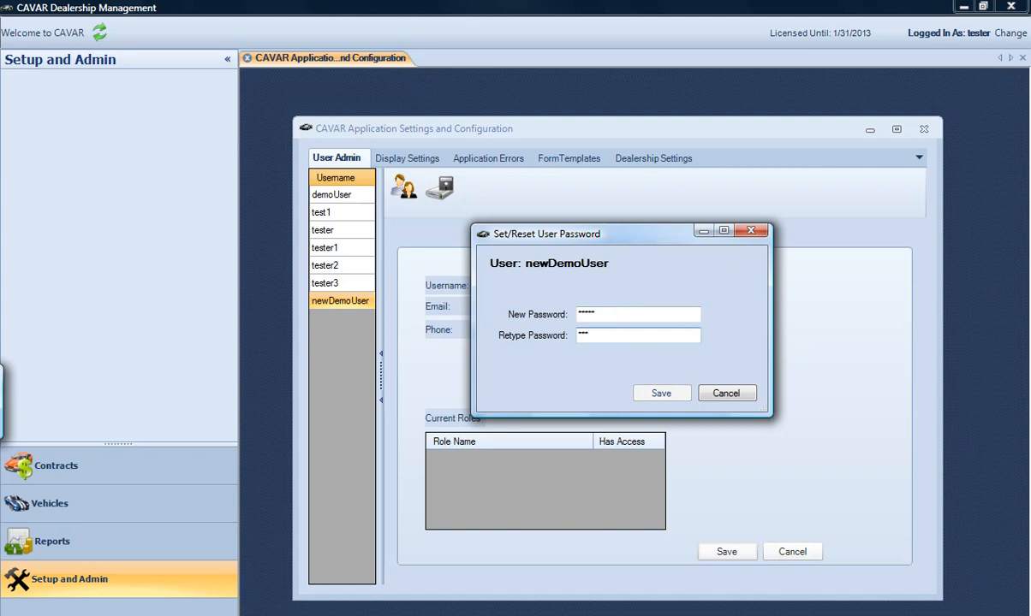
{"action": "left_click", "coordinate": [661, 395]}
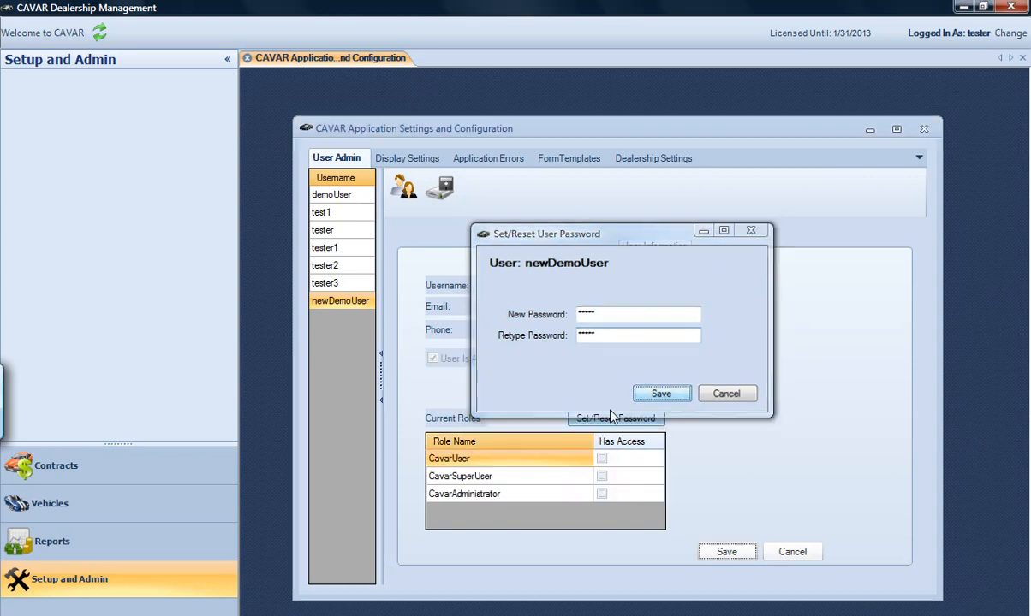
{"action": "left_click", "coordinate": [602, 460]}
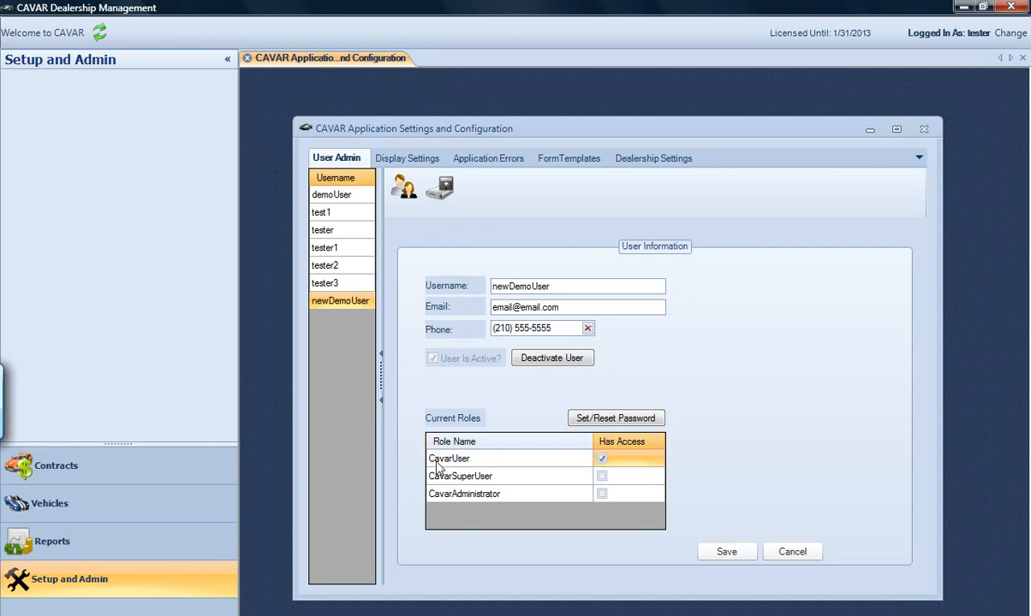
{"action": "left_click", "coordinate": [731, 552]}
Select tester1 to check it is active with all three roles, then cancel the password reset
{"action": "left_click", "coordinate": [325, 283]}
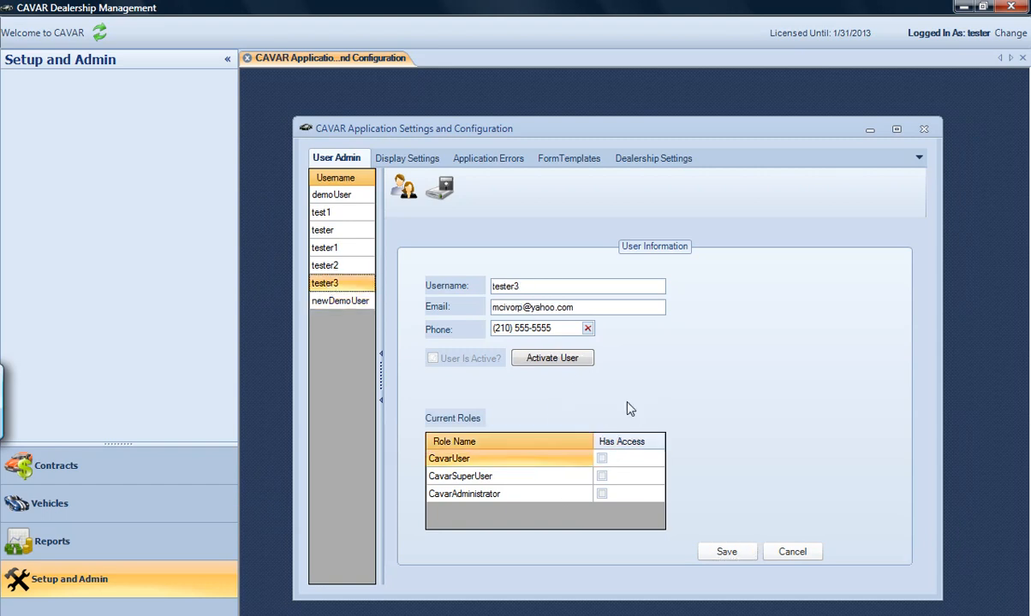
{"action": "left_click", "coordinate": [319, 266]}
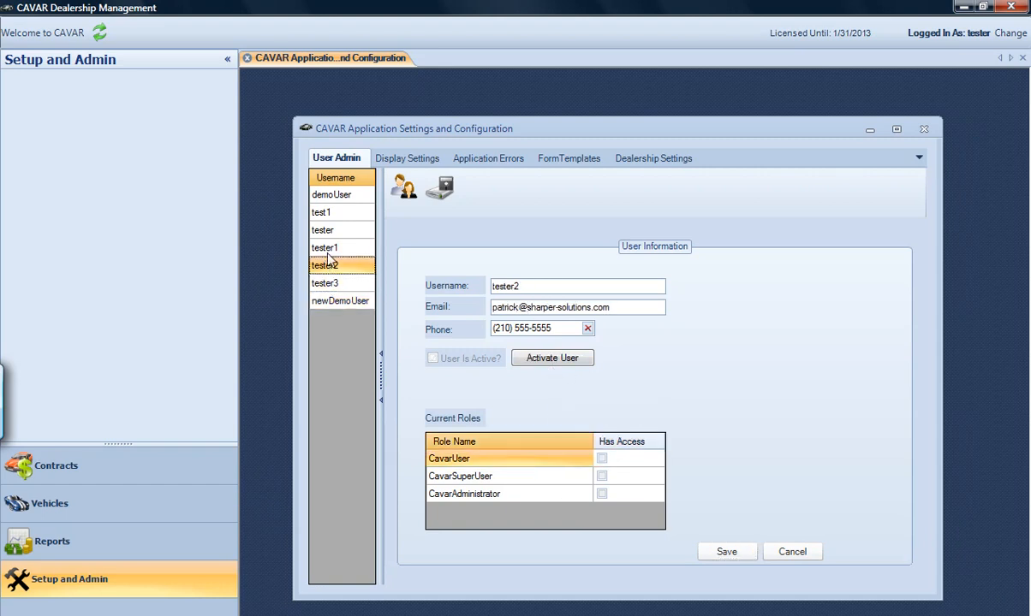
{"action": "left_click", "coordinate": [333, 249]}
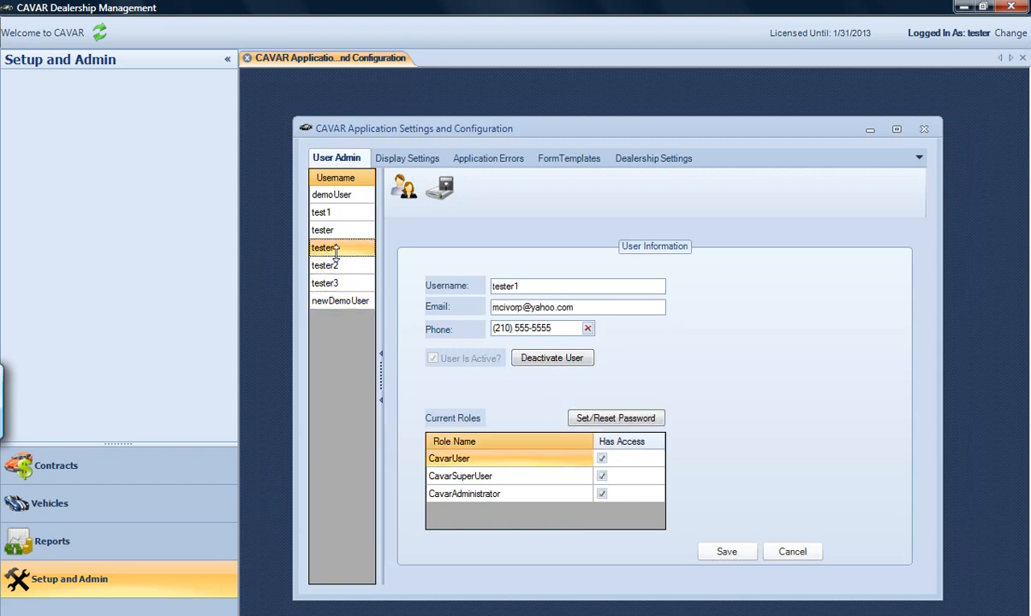
{"action": "left_click", "coordinate": [576, 414]}
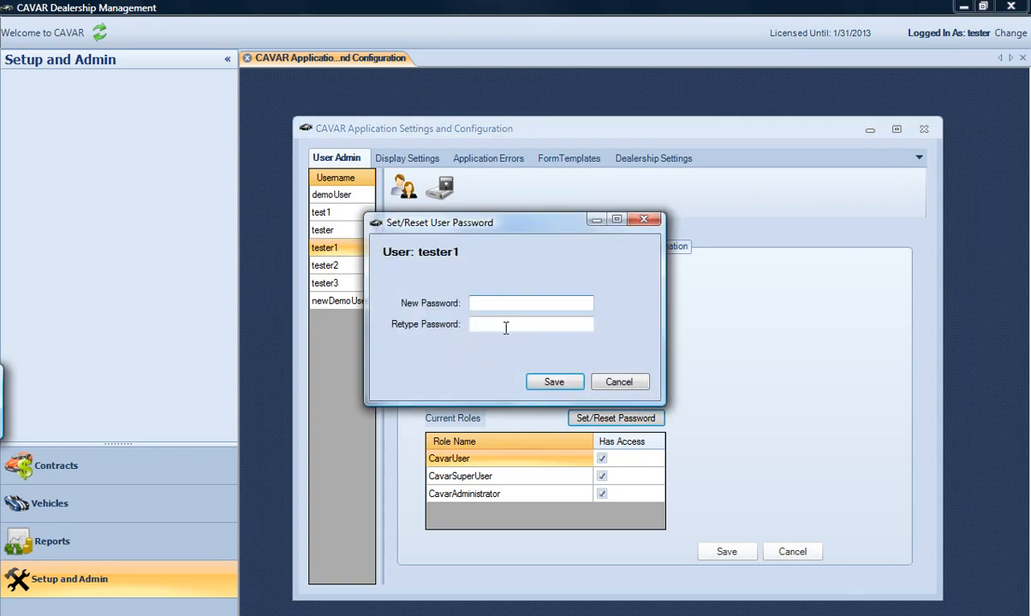
{"action": "mouse_move", "coordinate": [522, 226]}
{"action": "left_mouse_down"}
{"action": "mouse_move", "coordinate": [548, 228]}
{"action": "mouse_move", "coordinate": [528, 228]}
{"action": "left_mouse_up"}
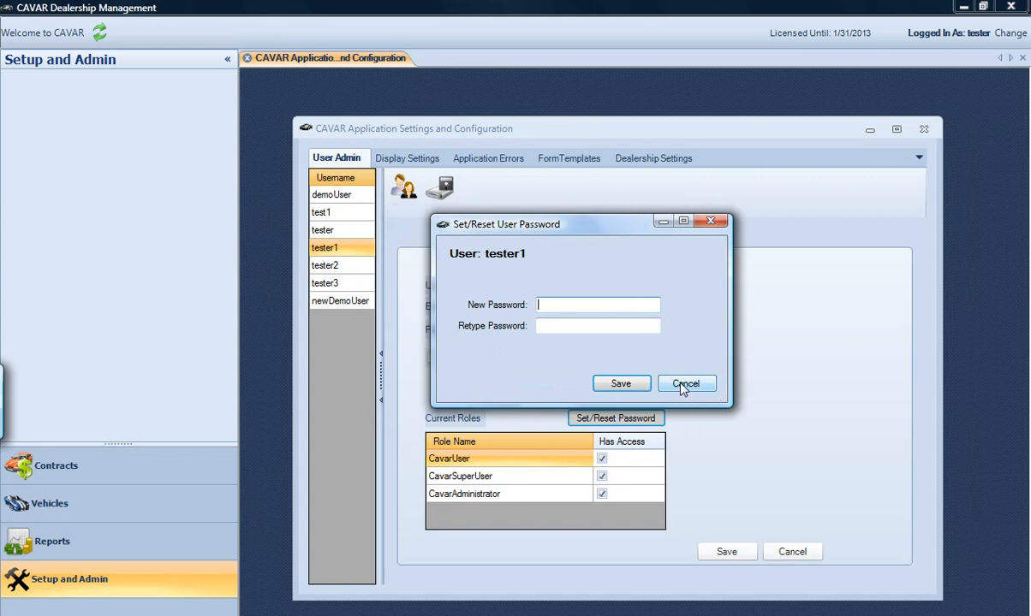
{"action": "left_click", "coordinate": [685, 386]}
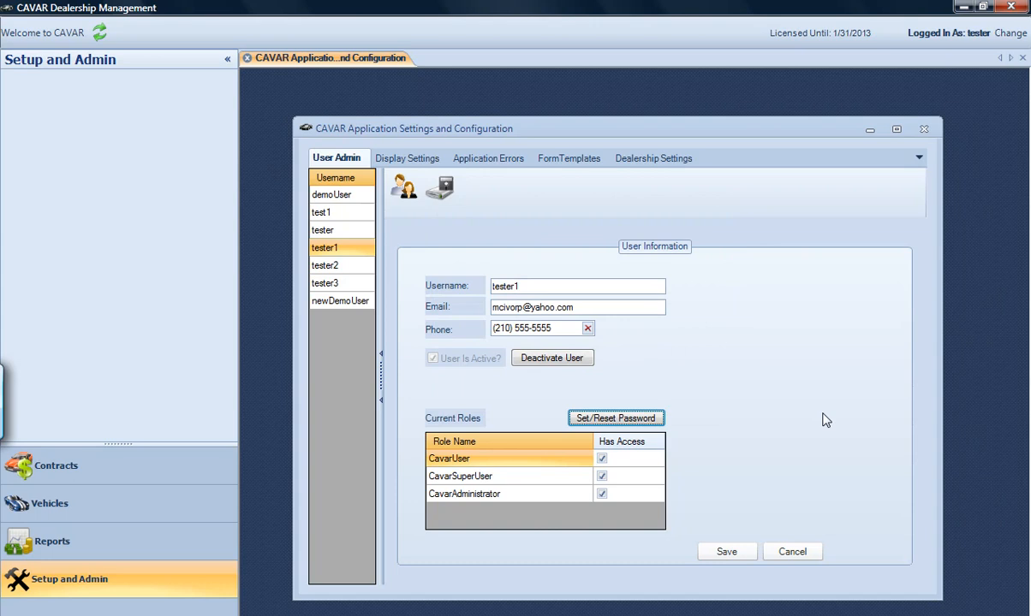